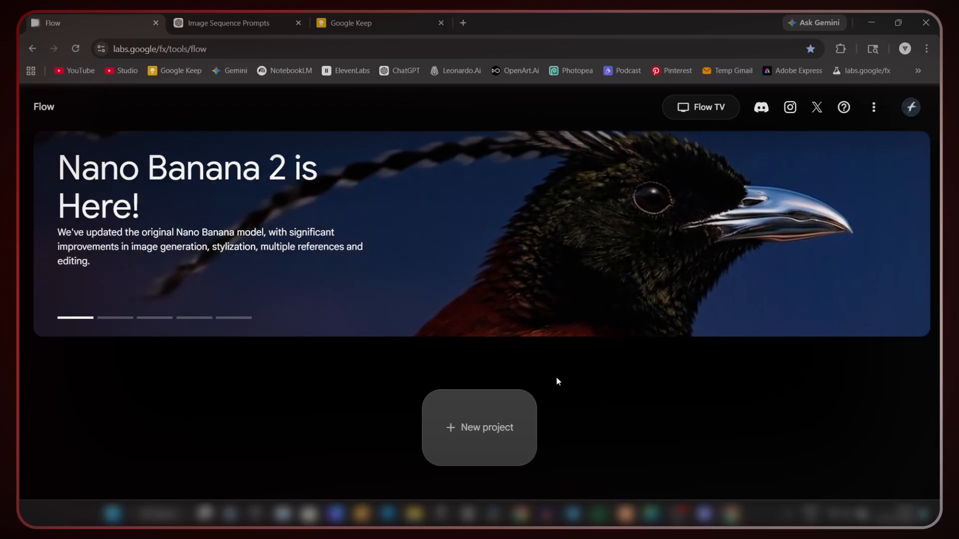
Create a new project and turn off the setting that clears the prompt on submit.
left_click(488, 422)
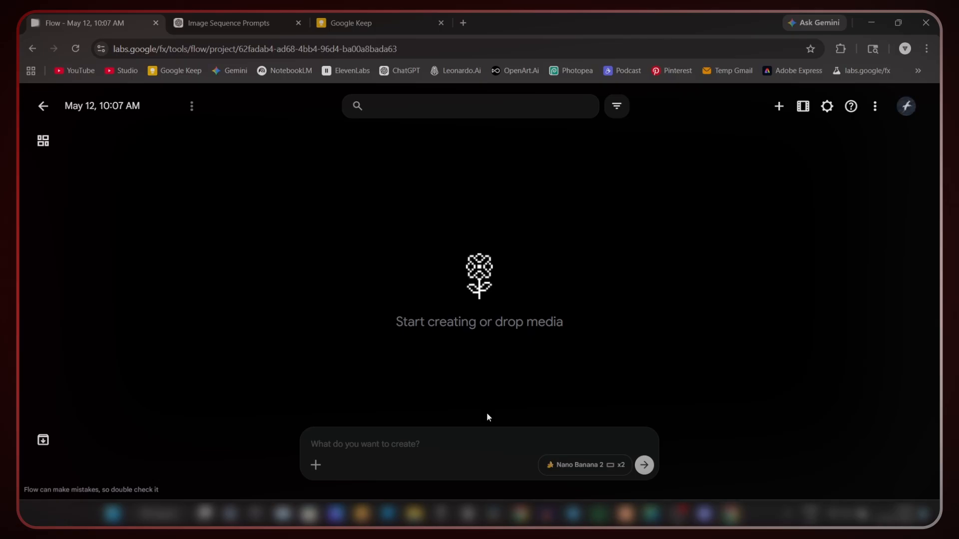
left_click(825, 108)
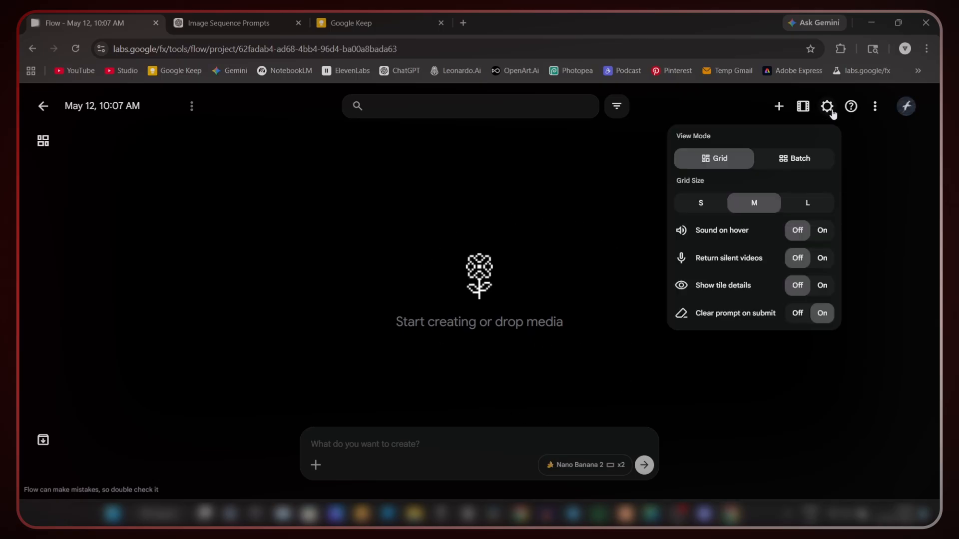
left_click_drag(694, 316, 793, 320)
left_click(798, 317)
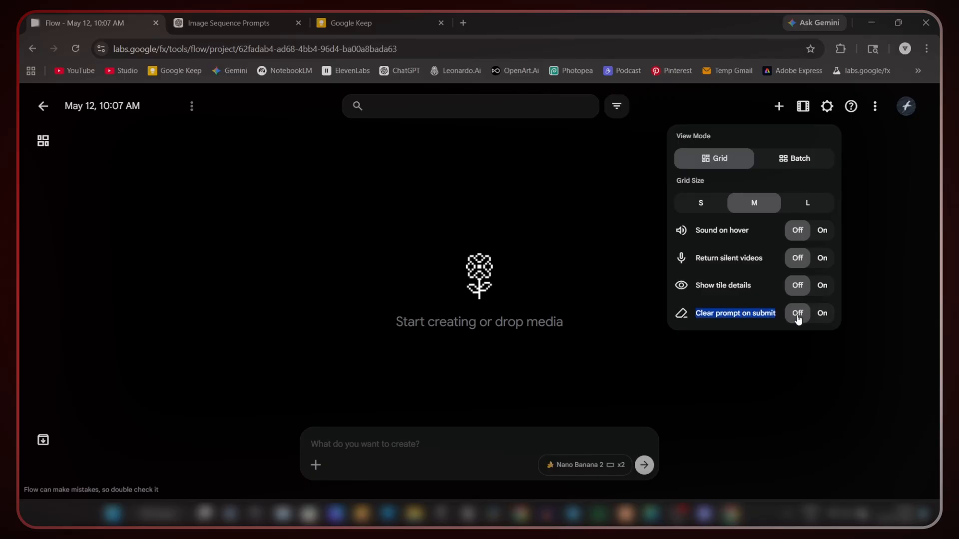
left_click(800, 336)
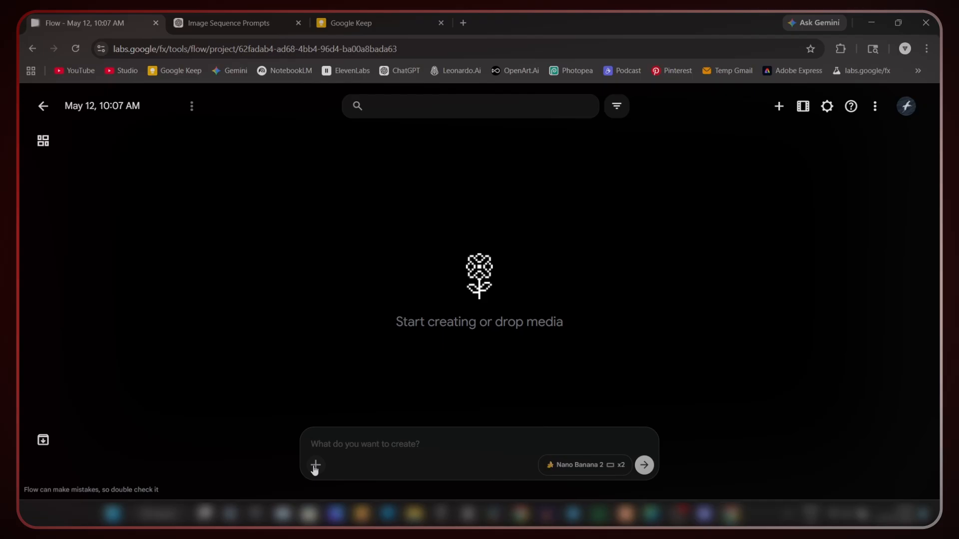
Upload the Gemini-generated portrait of the man in the black shirt on a yellow background as a prompt reference.
left_click(316, 467)
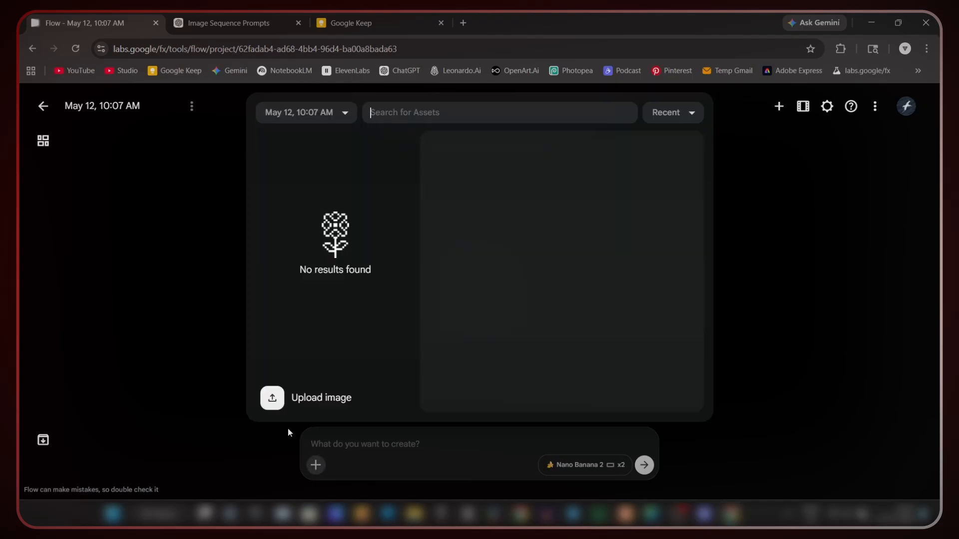
left_click(294, 404)
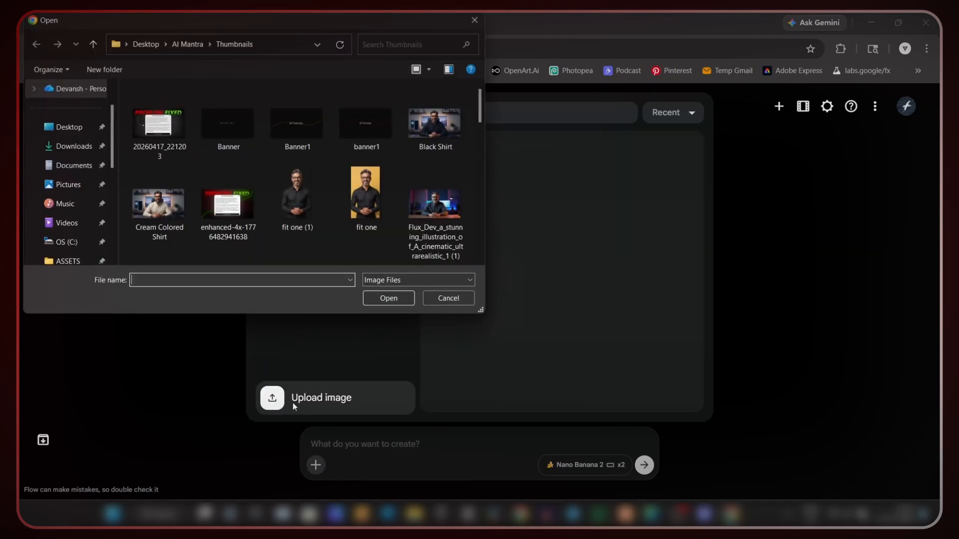
scroll(358, 215, "down", 2)
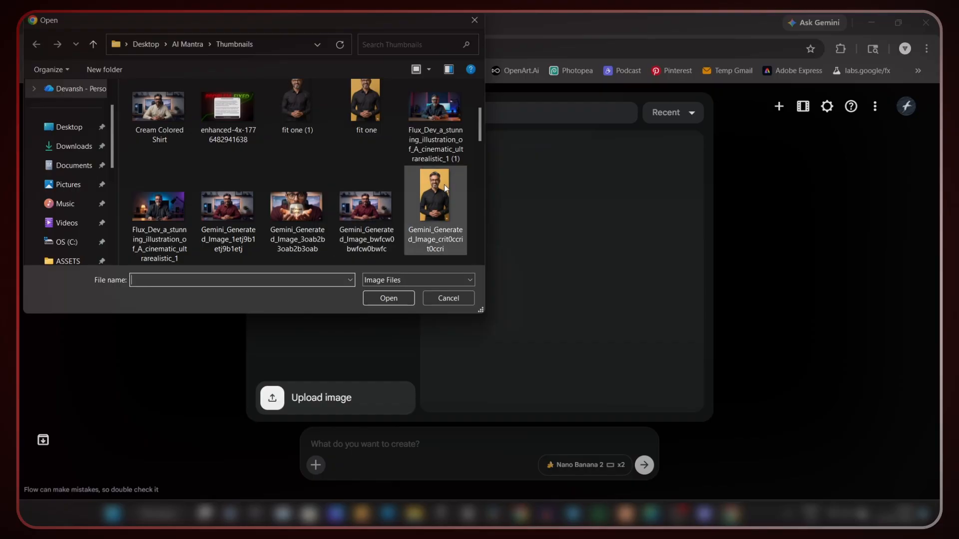
left_click(431, 199)
left_click(389, 298)
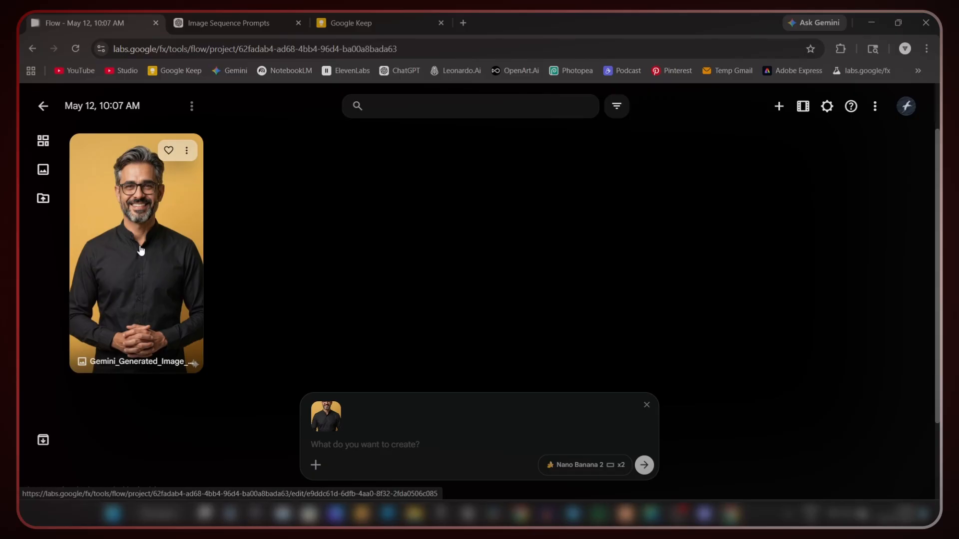
Rename the uploaded portrait as Mantra.
left_click(187, 150)
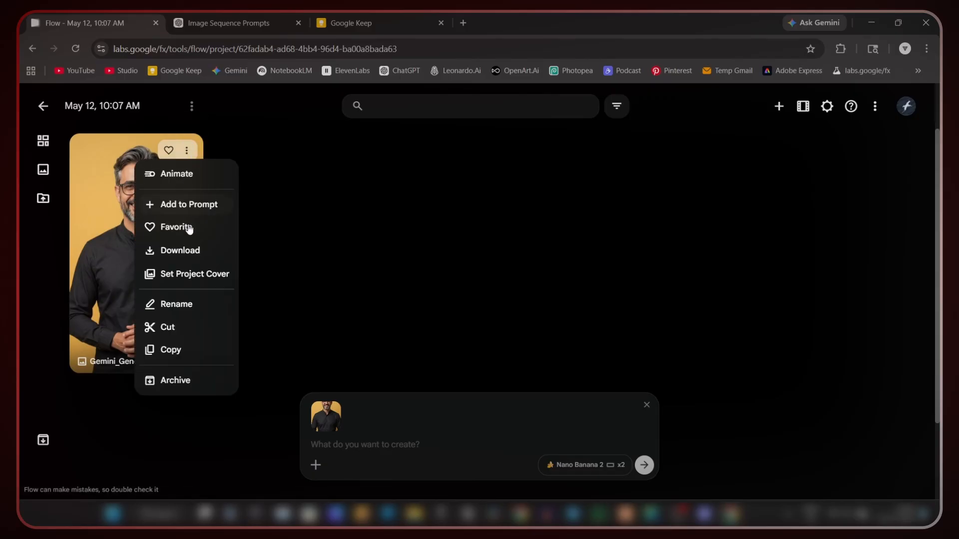
left_click(183, 307)
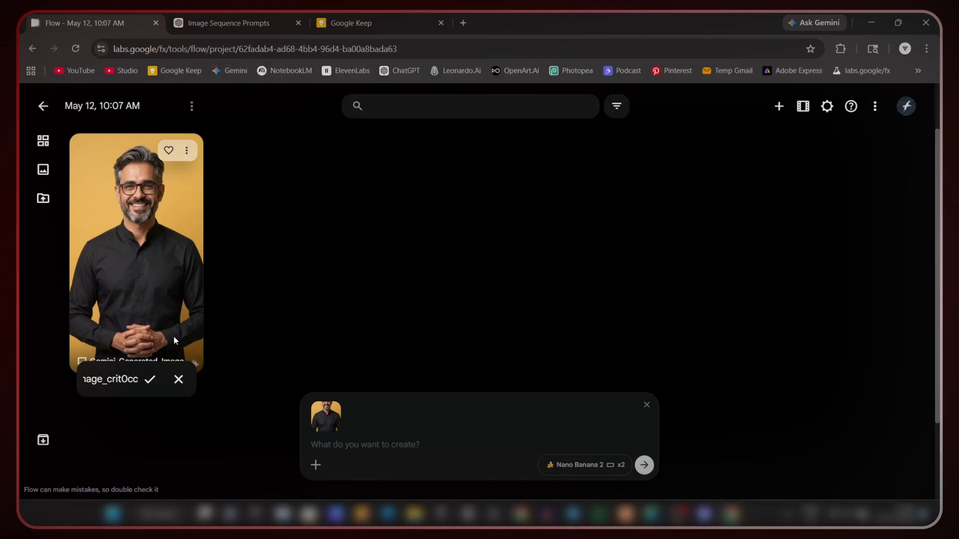
key("BackSpace")
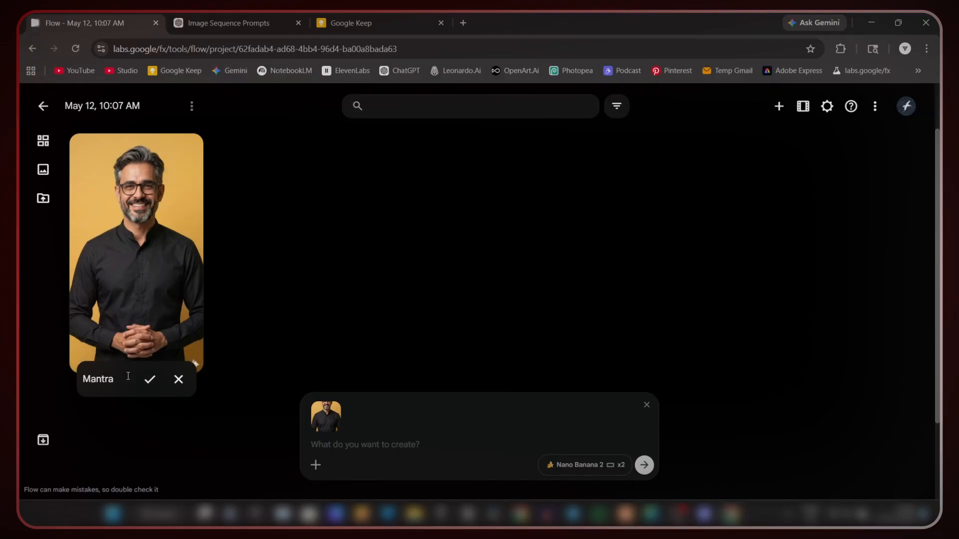
type("Mantra")
left_click(150, 380)
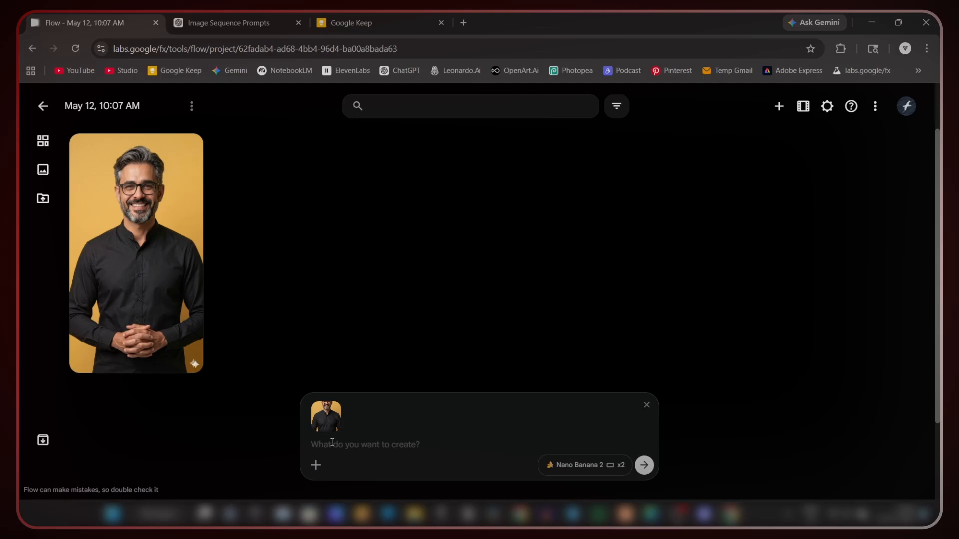
Generate two 16:9 images with Nano Banana Pro from the prompt "mantra is walking on beach".
type("mantra is walking on beach")
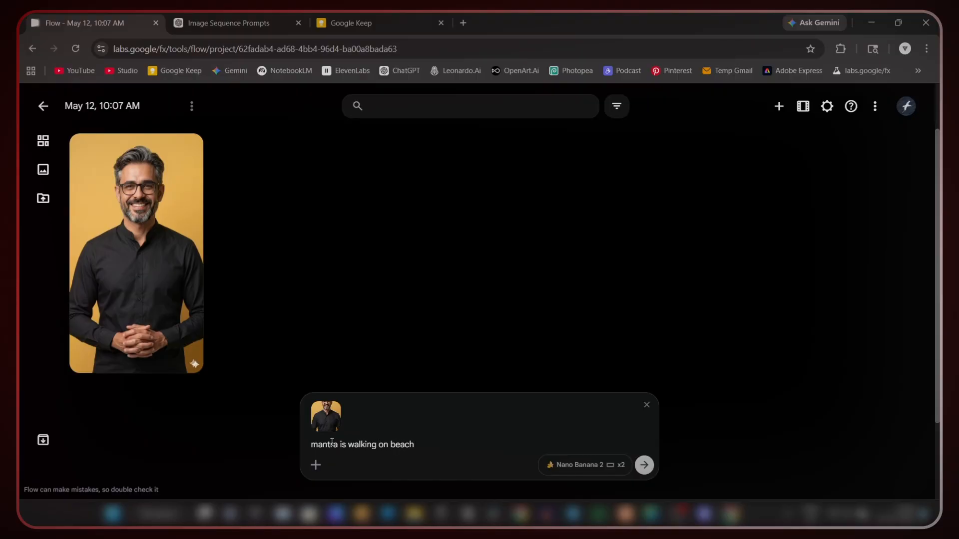
left_click(569, 467)
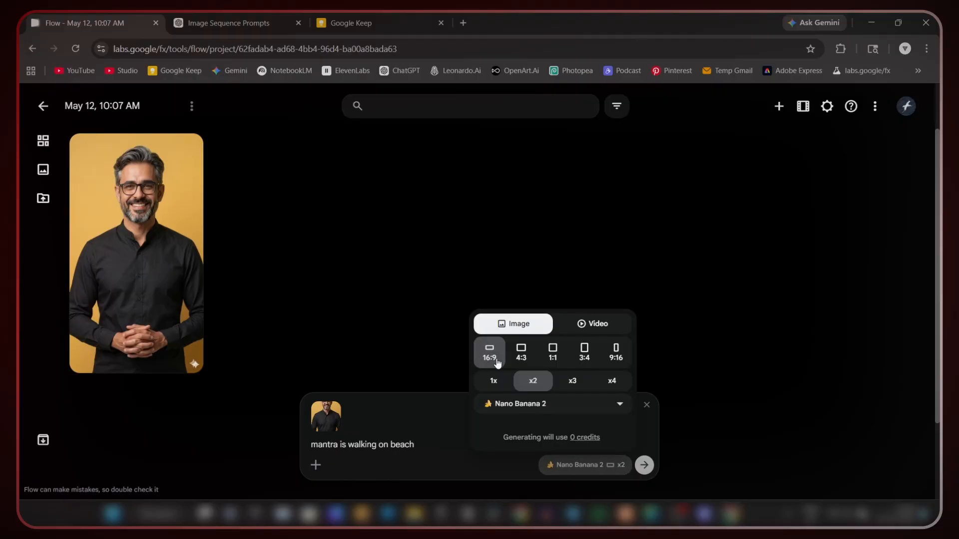
left_click(607, 385)
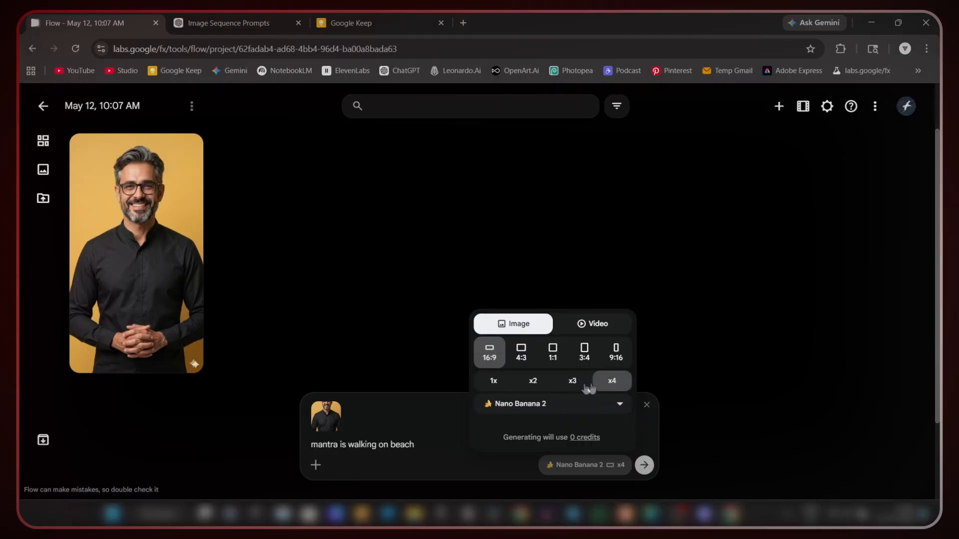
left_click(536, 387)
left_click(495, 388)
left_click(533, 391)
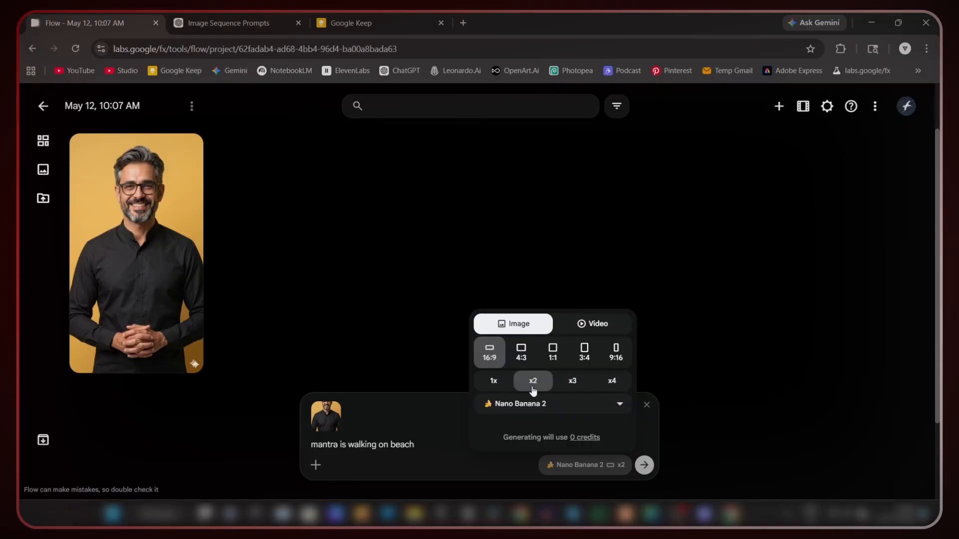
left_click(545, 410)
left_click(561, 426)
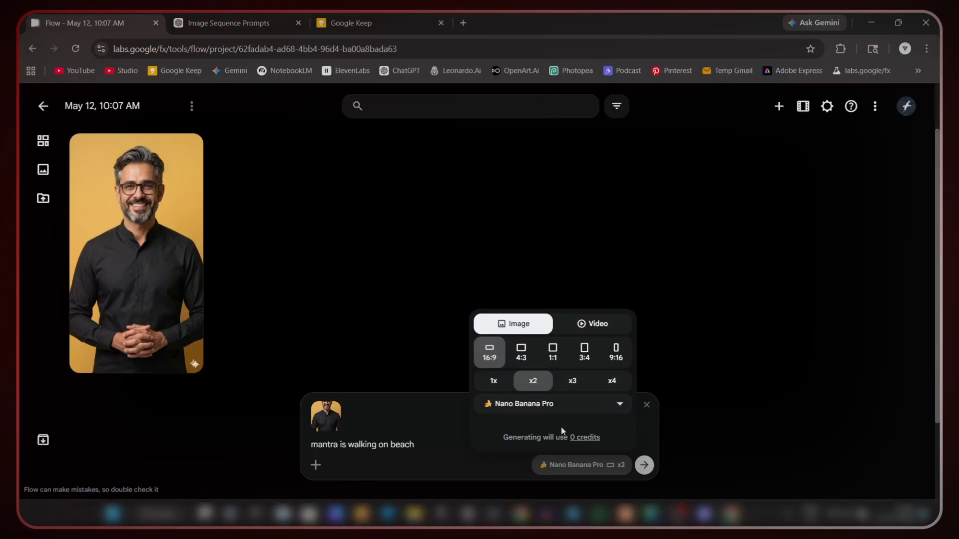
left_click(644, 466)
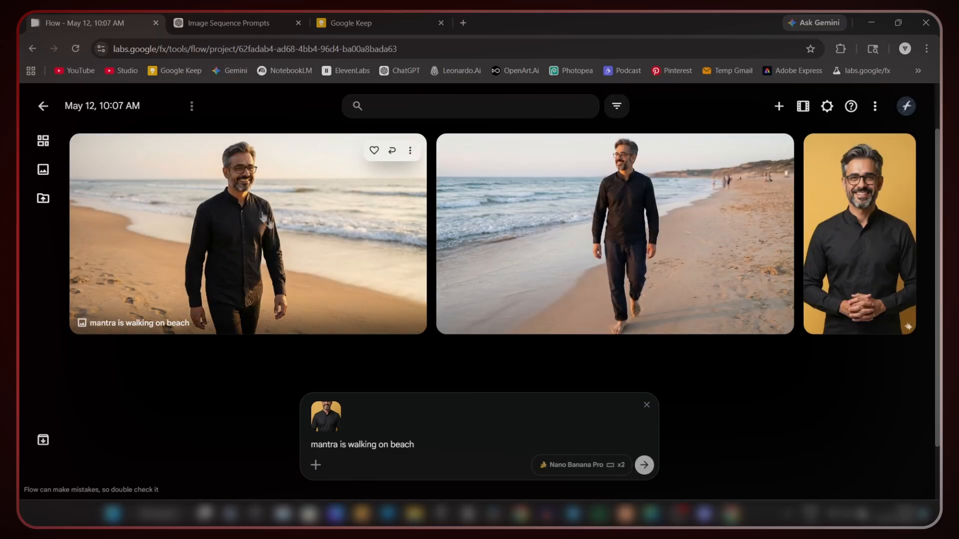
Examine the generated beach and restaurant images at full size for the character's consistency.
left_click(263, 218)
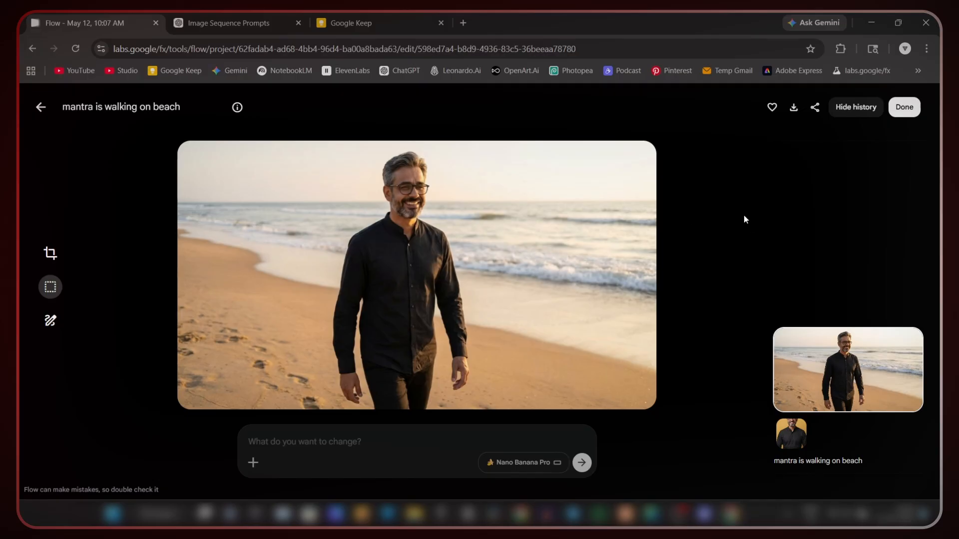
left_click(33, 108)
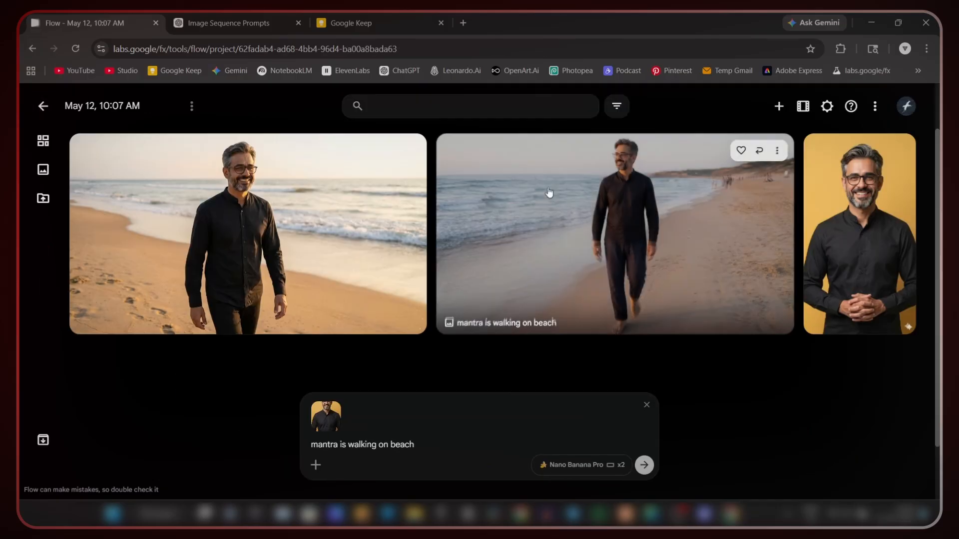
left_click(548, 193)
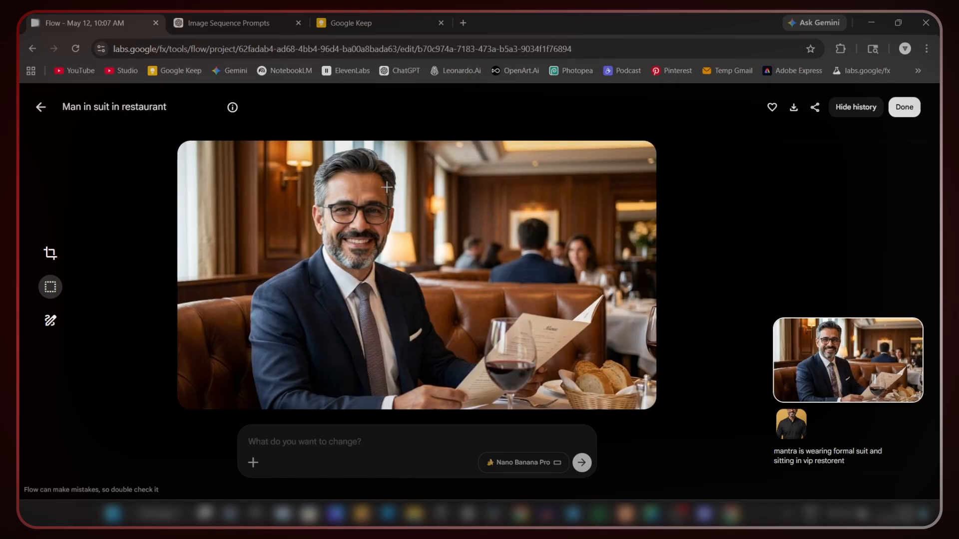
left_click(41, 107)
left_click(447, 242)
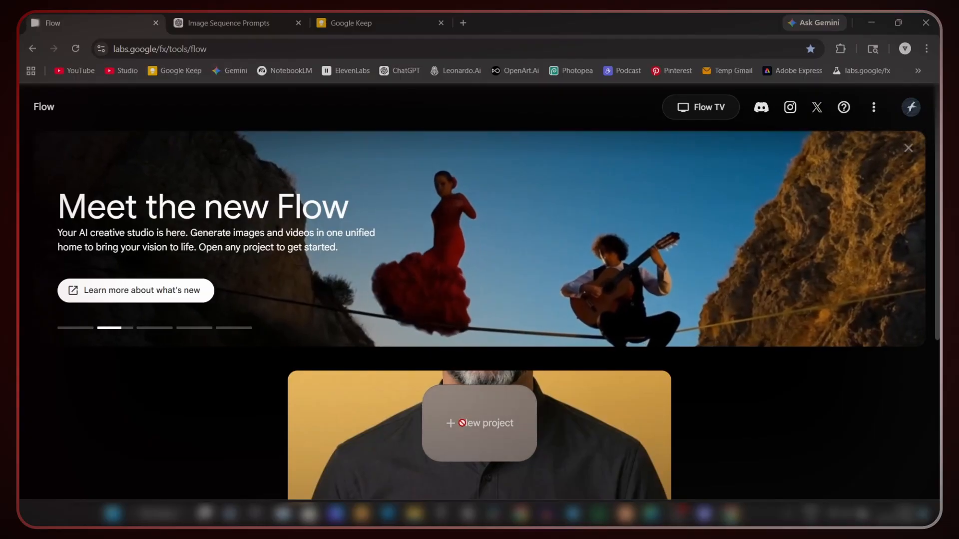
Create another project and copy the full investigative journalist character prompt from the ChatGPT conversation into its prompt.
left_click(464, 424)
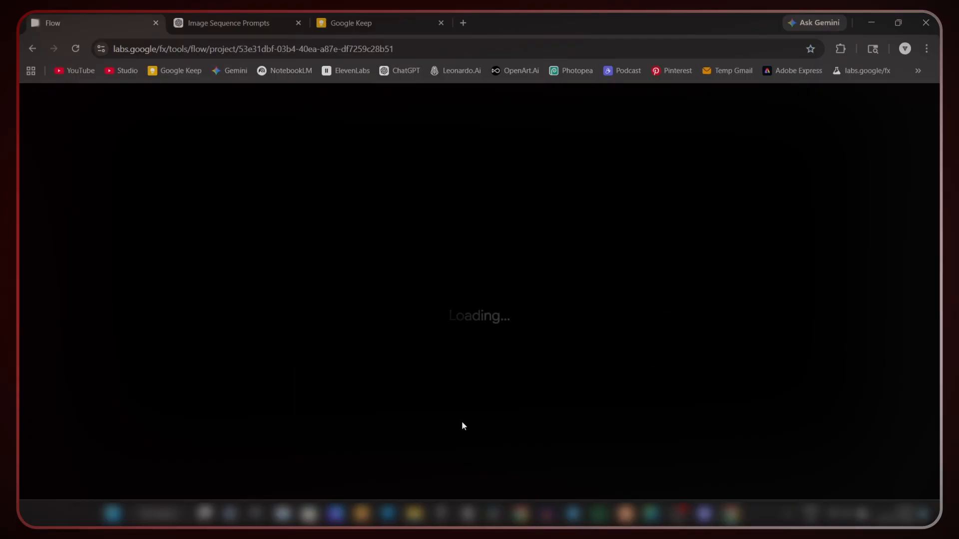
key("ctrl+Tab")
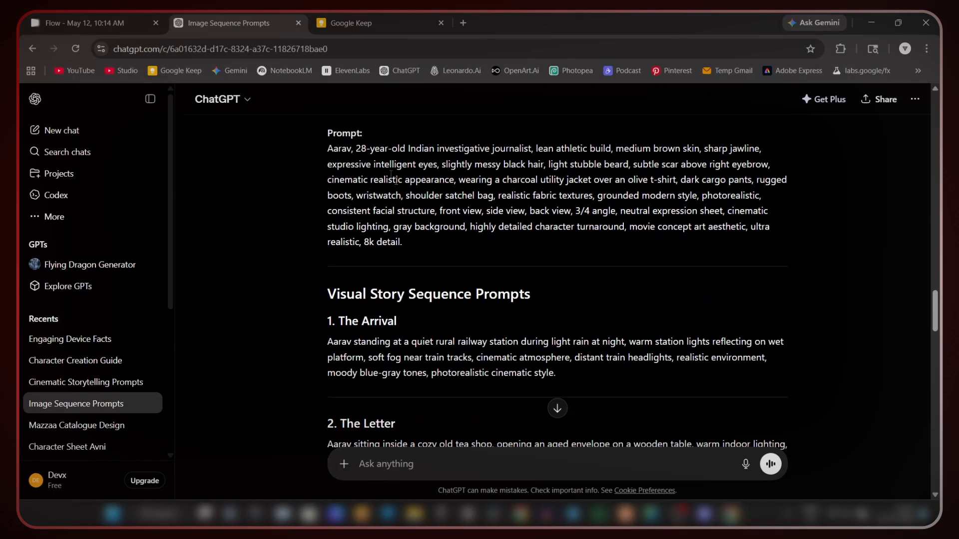
left_click_drag(326, 149, 444, 246)
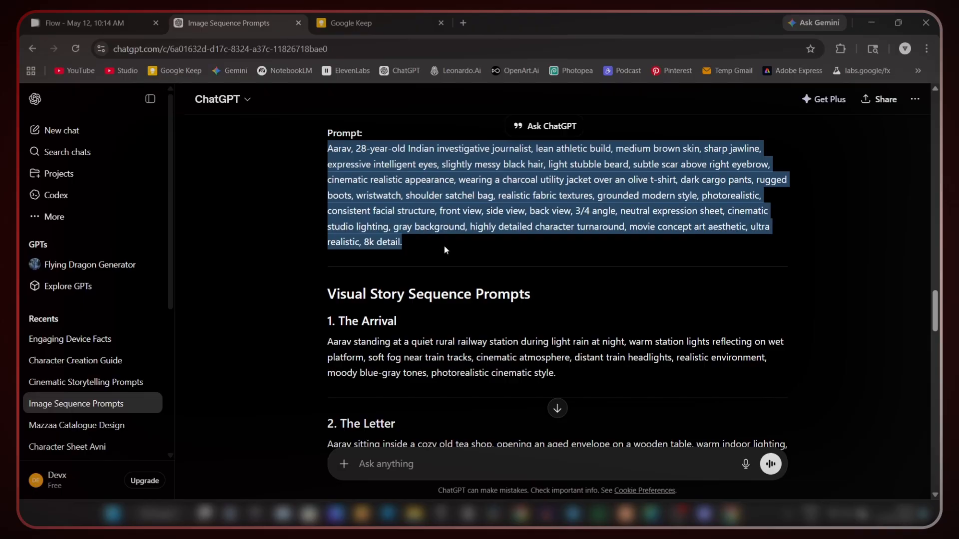
left_click(119, 22)
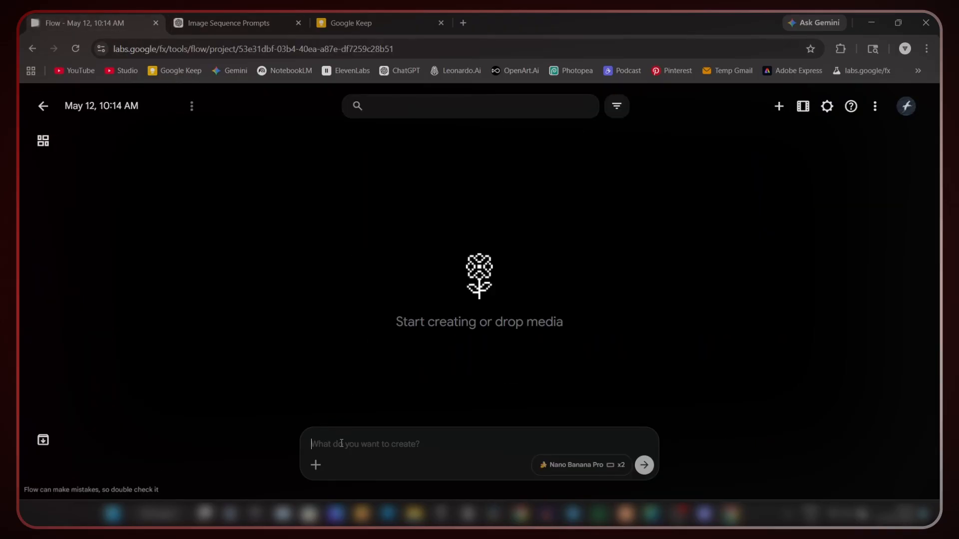
type("Aarav, 28-year-old Indian investigative journalist, lean athletic build, medium brown skin, sharp jawline, expressive intelligent eyes, slightly messy black hair, light stubble beard, subtle scar above right eyebrow, cinematic realistic appearance, wearing a charcoal utility jacket over an olive t-shirt, dark cargo pants, rugged boots, wristwatch, shoulder satchel bag, realistic fabric textures, grounded modern style, photorealistic, consistent facial structure, front view, side view, back view, 3/4 angle, neutral expression sheet, cinematic studio lighting, highly detailed character turnaround, movie concept art aesthetic, ultra realistic, 8k detail.")
Generate two 16:9 character sheet images from the journalist prompt with Nano Banana Pro.
left_click(574, 464)
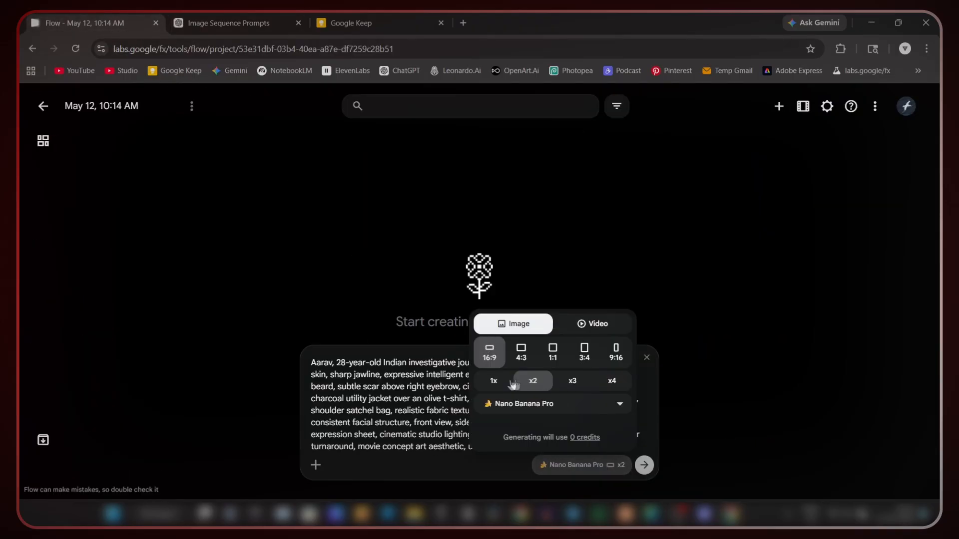
left_click(587, 464)
left_click(644, 465)
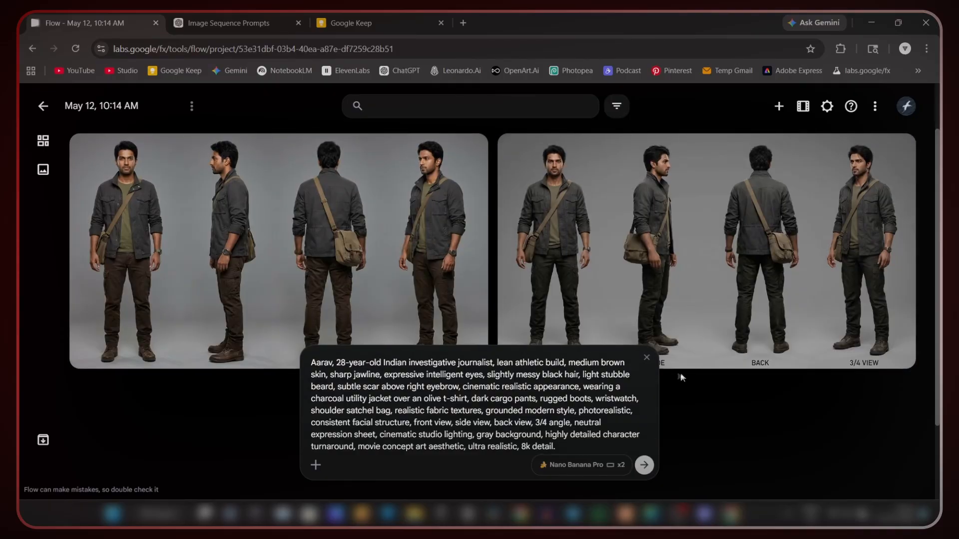
Examine the generated character sheets, viewing the unlabelled one at full size.
scroll(420, 229, "down", 2)
scroll(399, 230, "up", 2)
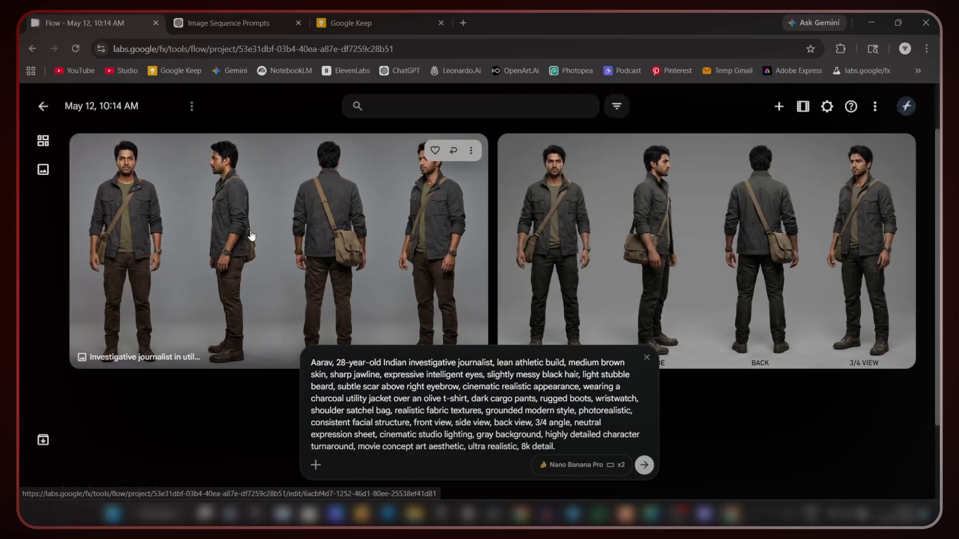
left_click(365, 237)
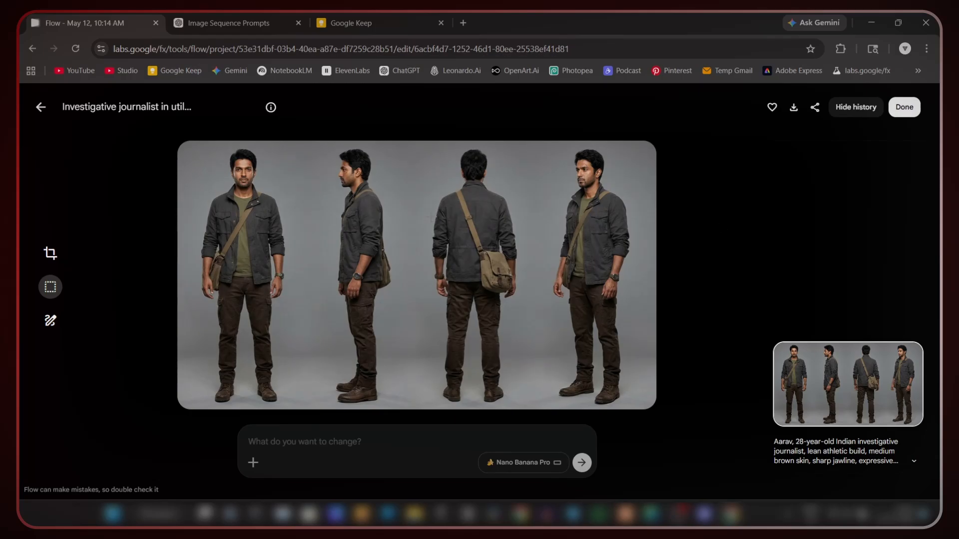
left_click(41, 107)
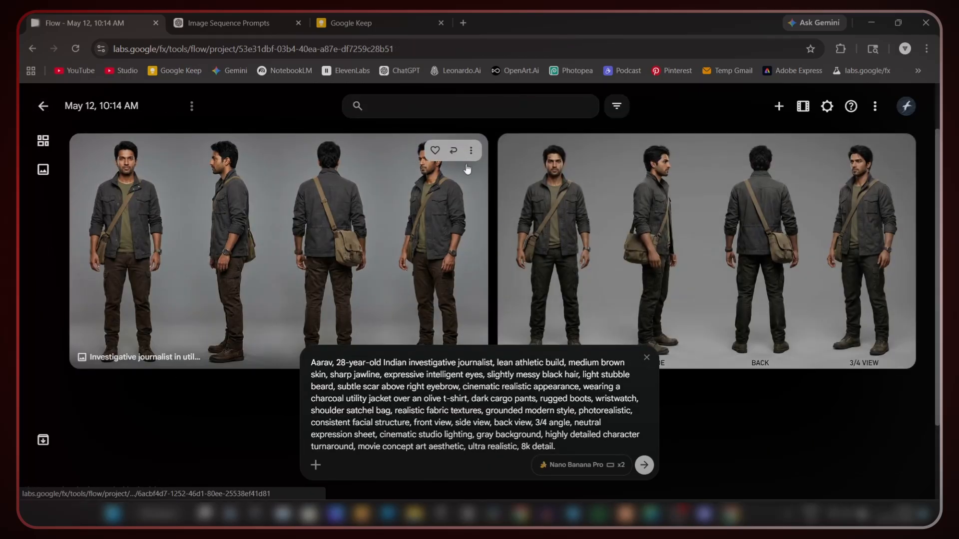
Rename the unlabelled character sheet with the character's first name from the prompt.
left_click(470, 151)
left_click(455, 372)
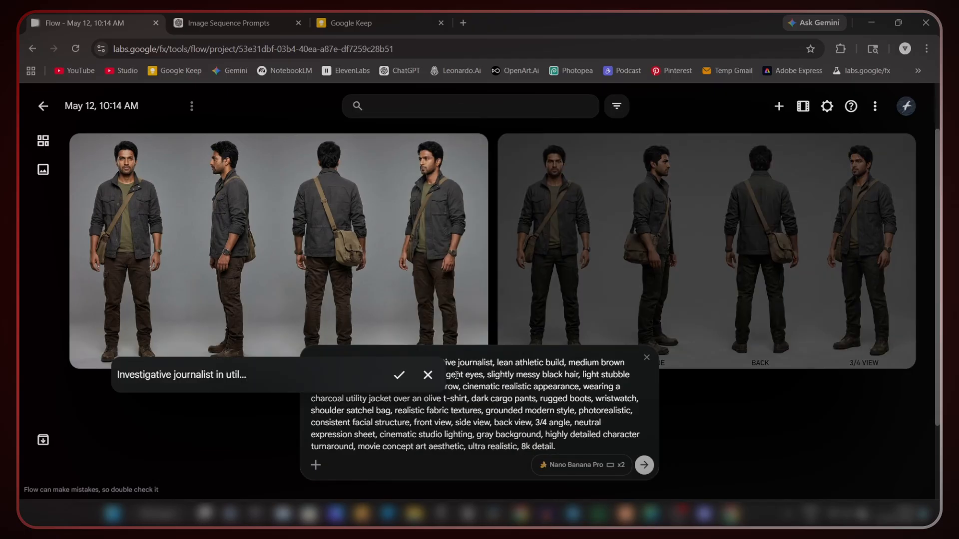
type("Aarav")
left_click(399, 375)
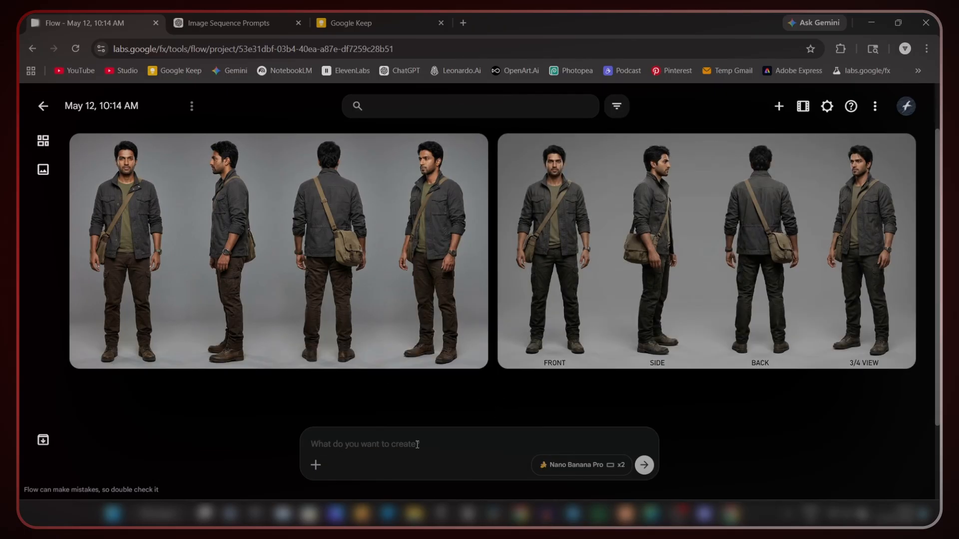
Attach the renamed character sheet to the empty prompt as a reference image.
left_click(315, 470)
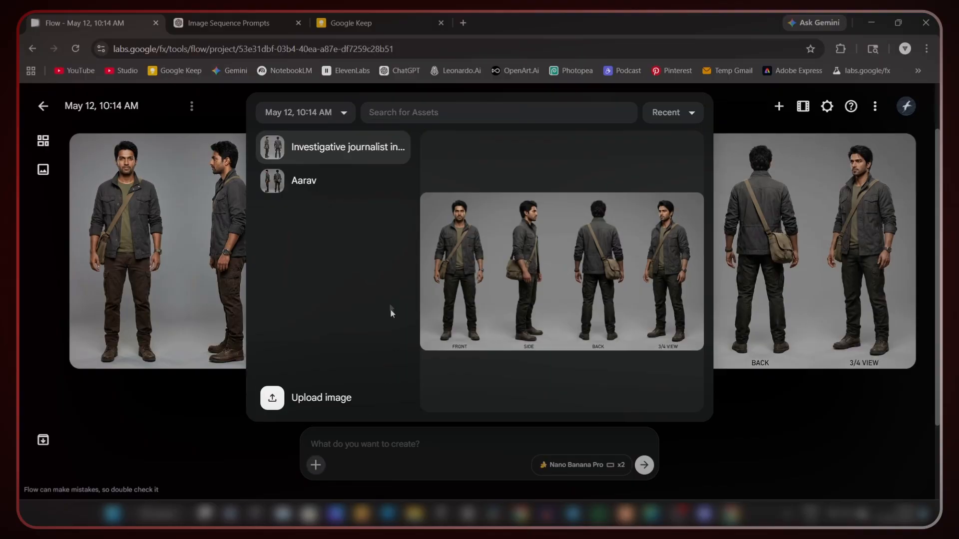
left_click(314, 189)
mouse_move(337, 424)
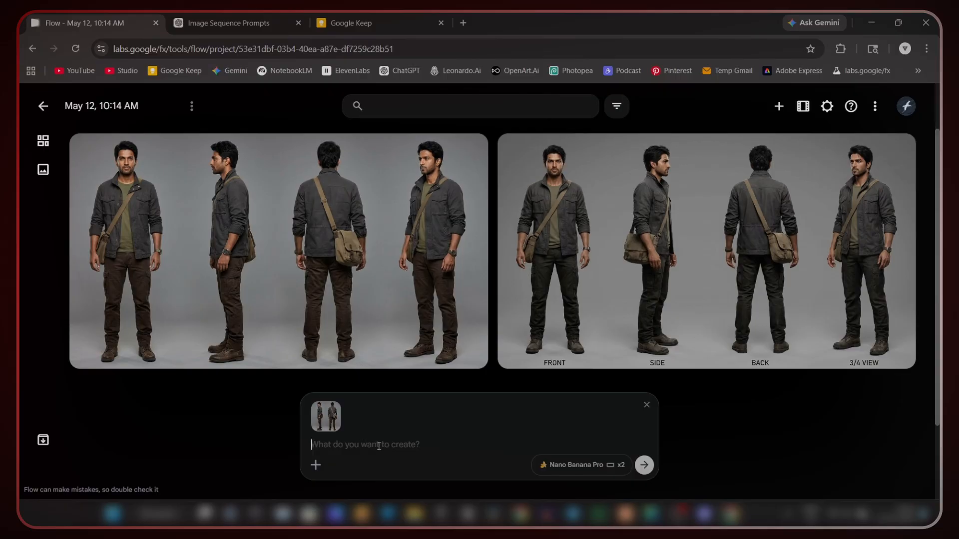
Switch to the ChatGPT story prompts and copy the full text of the first scene prompt, "The Arrival".
left_click(242, 18)
scroll(429, 245, "down", 2)
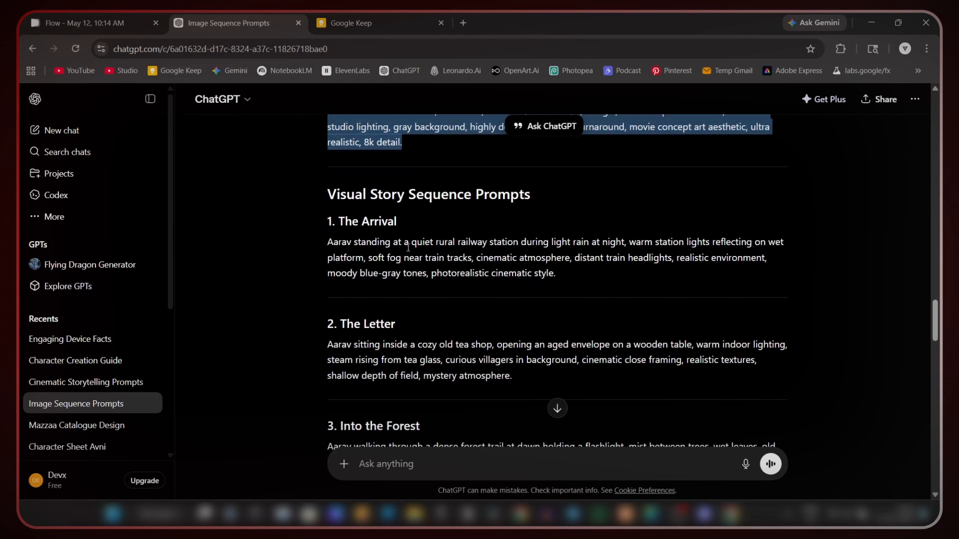
left_click(330, 237)
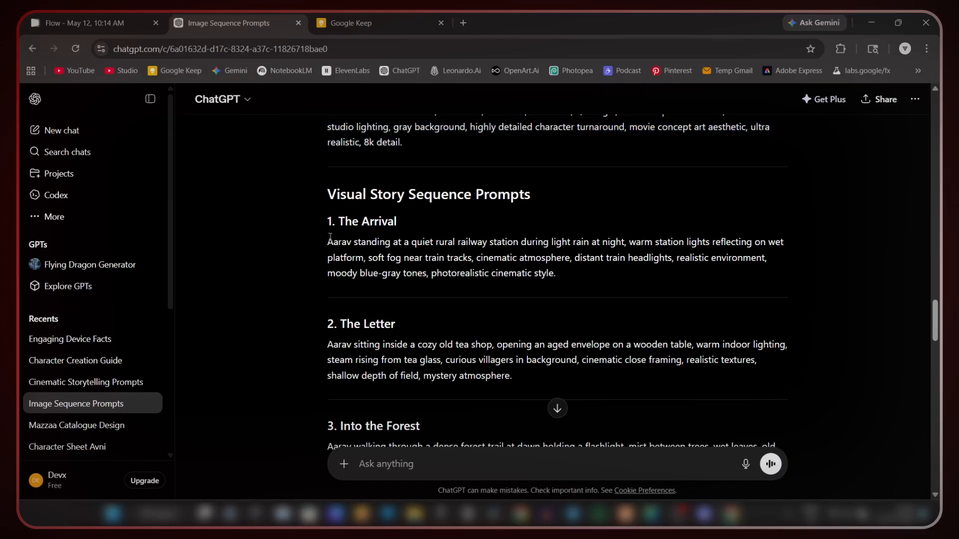
left_click_drag(326, 242, 601, 276)
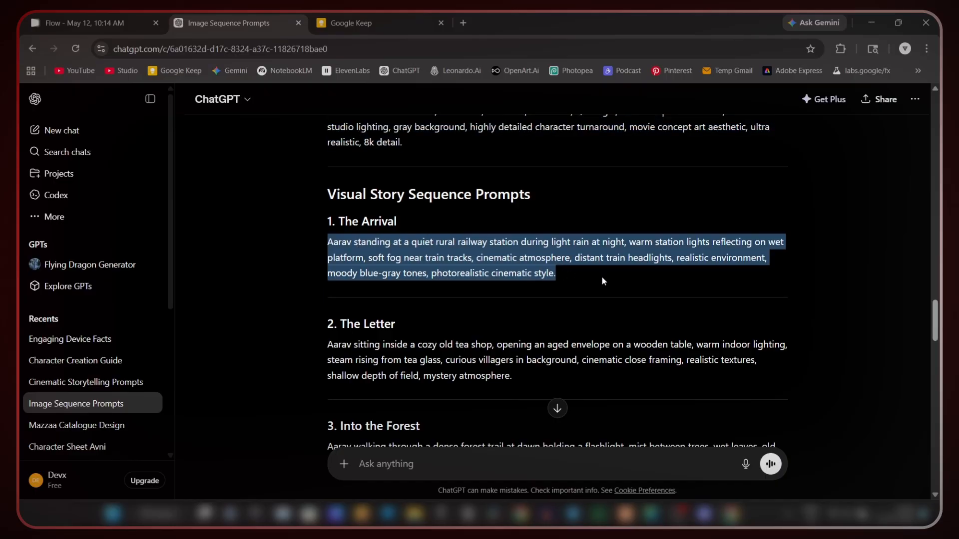
left_click(342, 264)
left_click_drag(321, 238, 357, 243)
left_click(415, 240)
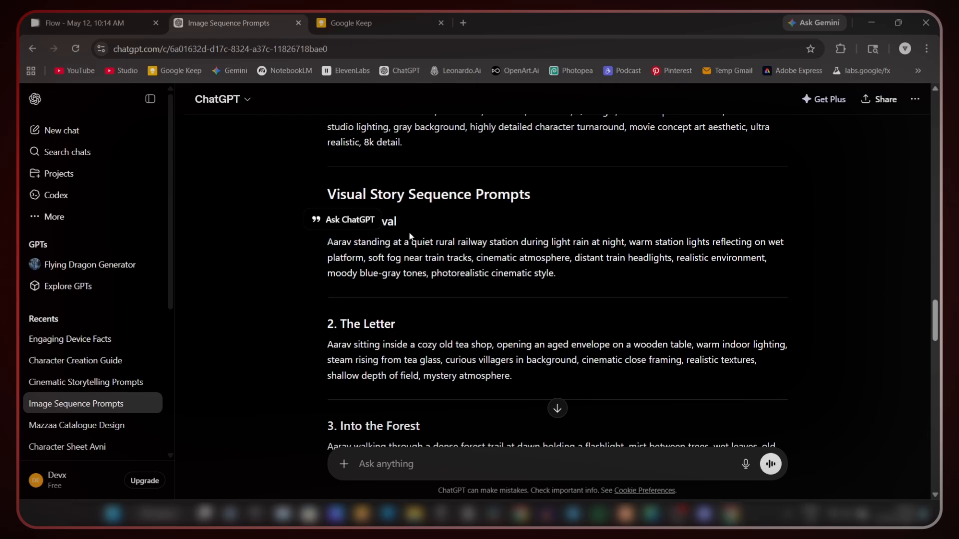
left_click_drag(355, 241, 542, 279)
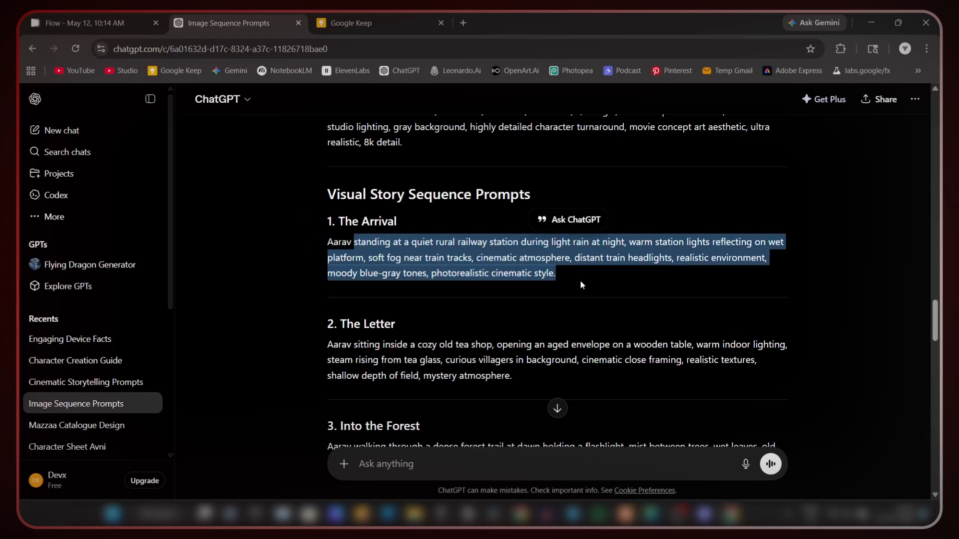
left_click(604, 272)
left_click_drag(328, 245, 593, 288)
key("ctrl+c")
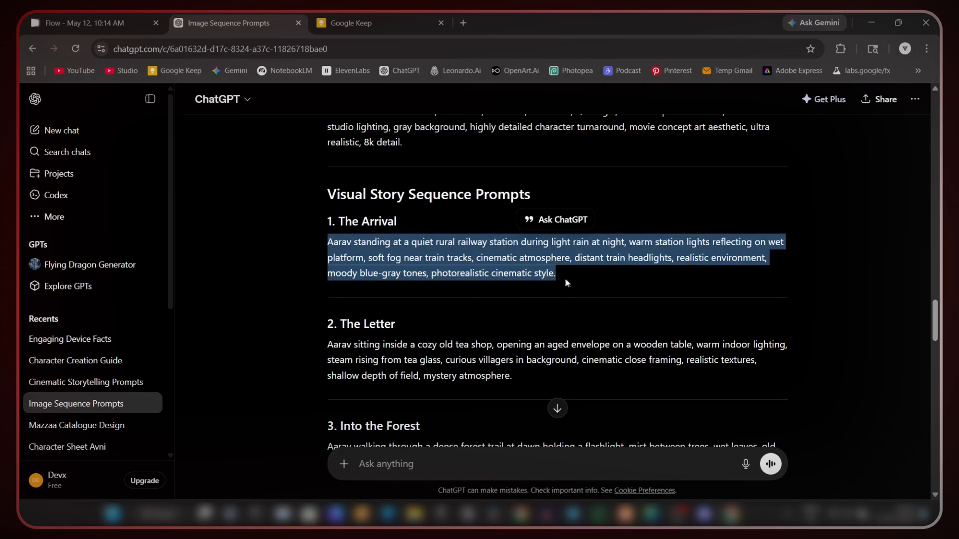
Back in Flow, generate two railway station images from the copied scene prompt with the attached reference, and view the first one at full size.
left_click(111, 23)
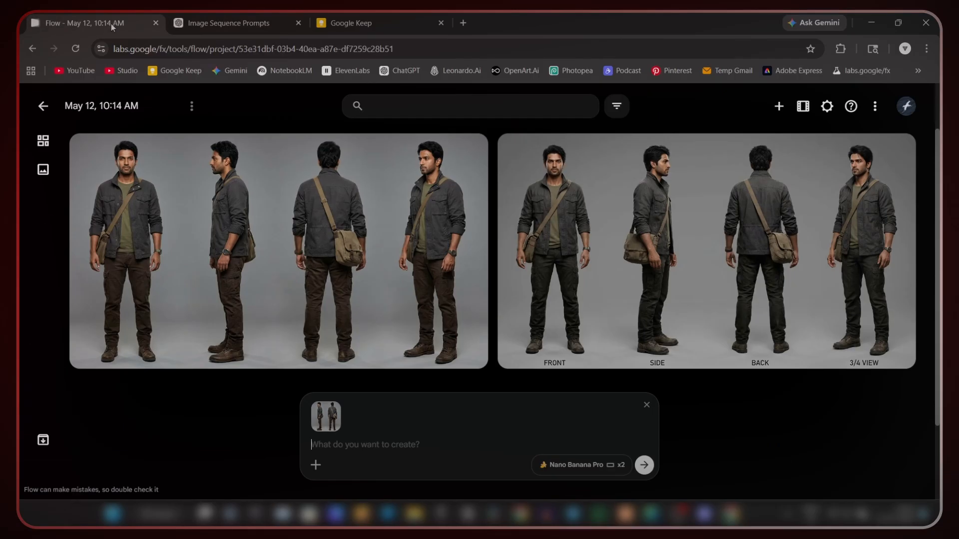
left_click(361, 443)
key("ctrl+v")
left_click(644, 464)
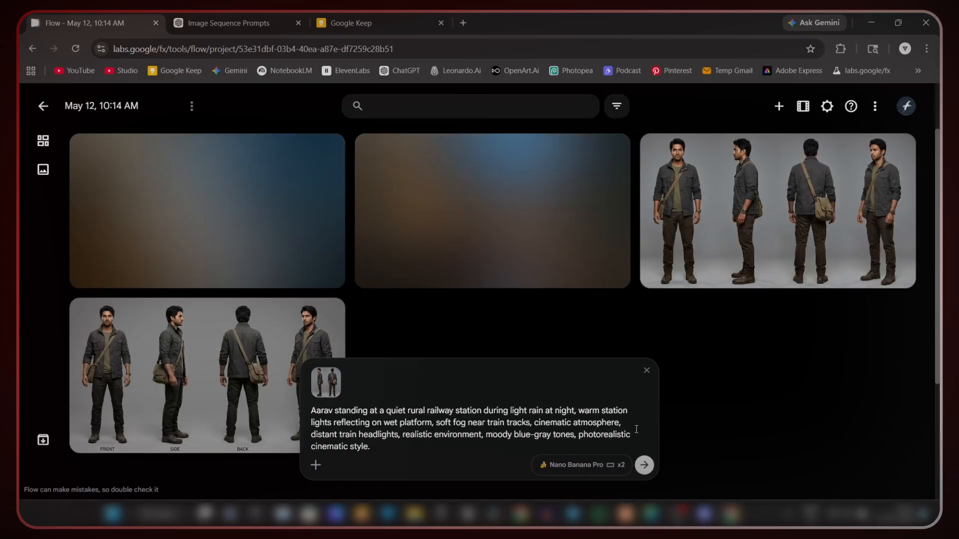
left_click(239, 188)
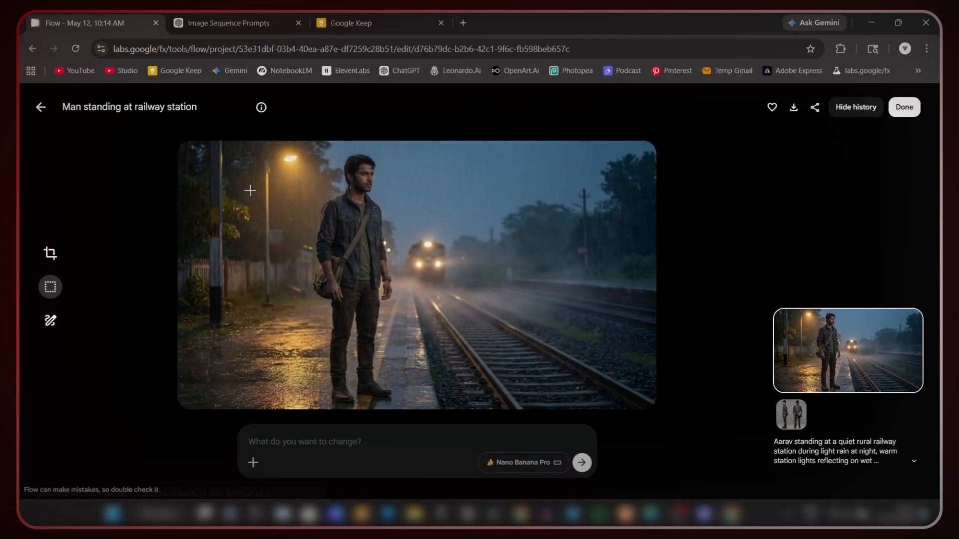
left_click(42, 114)
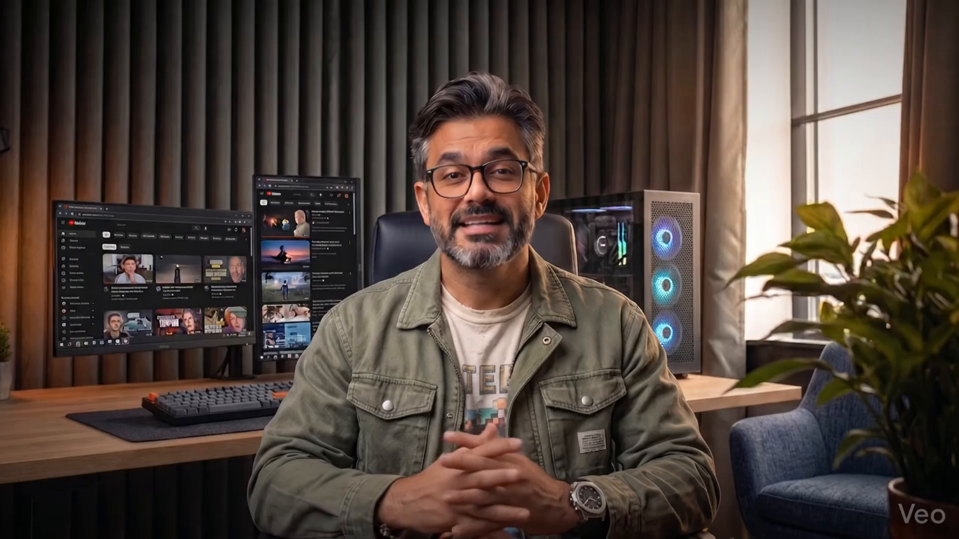